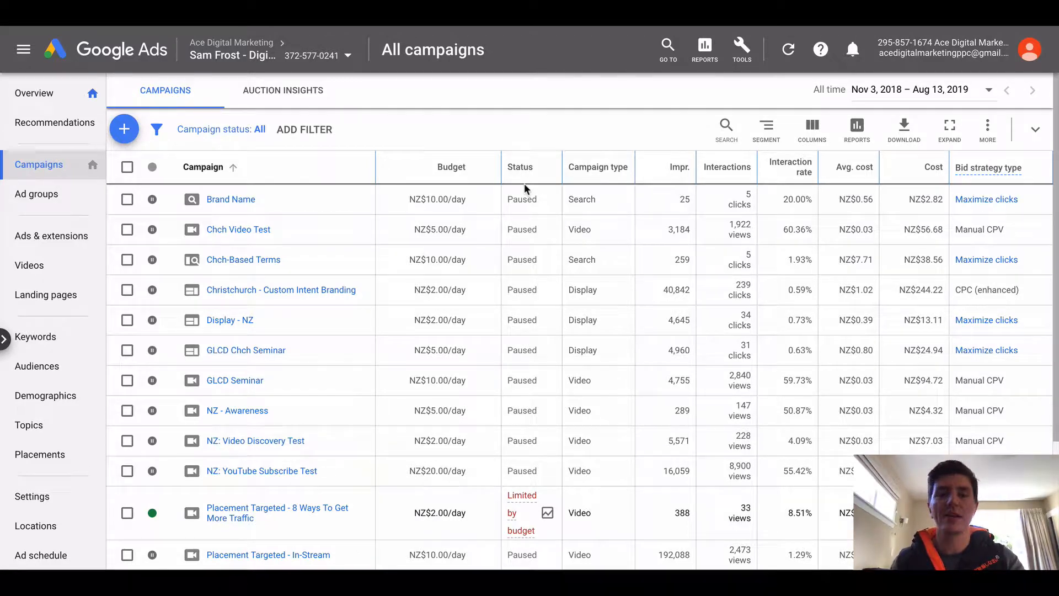
Start a new campaign without a goal's guidance and choose Search as the campaign type.
{"action": "left_click", "coordinate": [124, 129]}
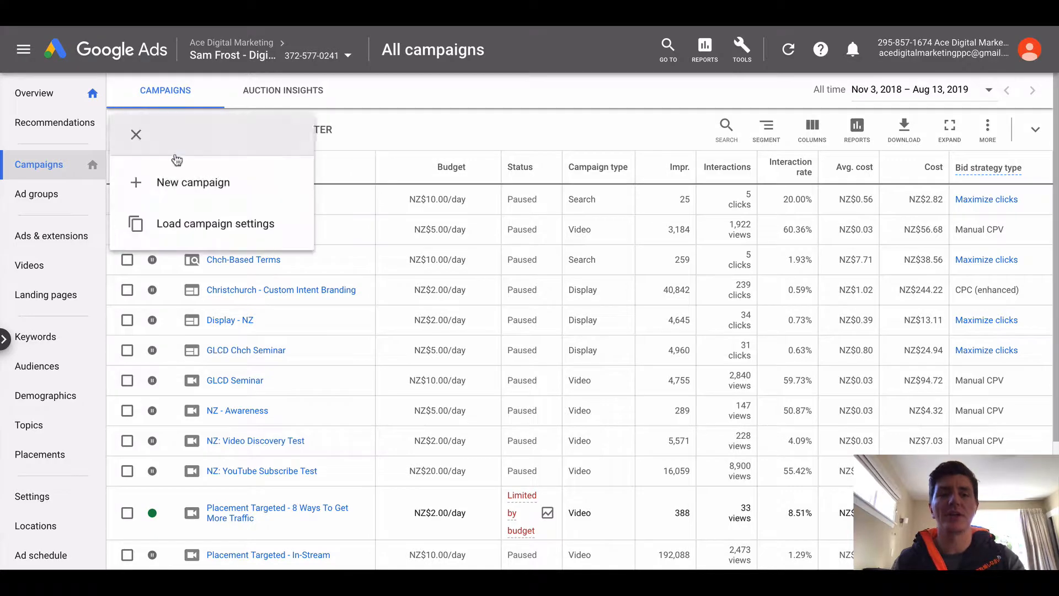
{"action": "left_click", "coordinate": [196, 197]}
{"action": "left_click", "coordinate": [354, 198]}
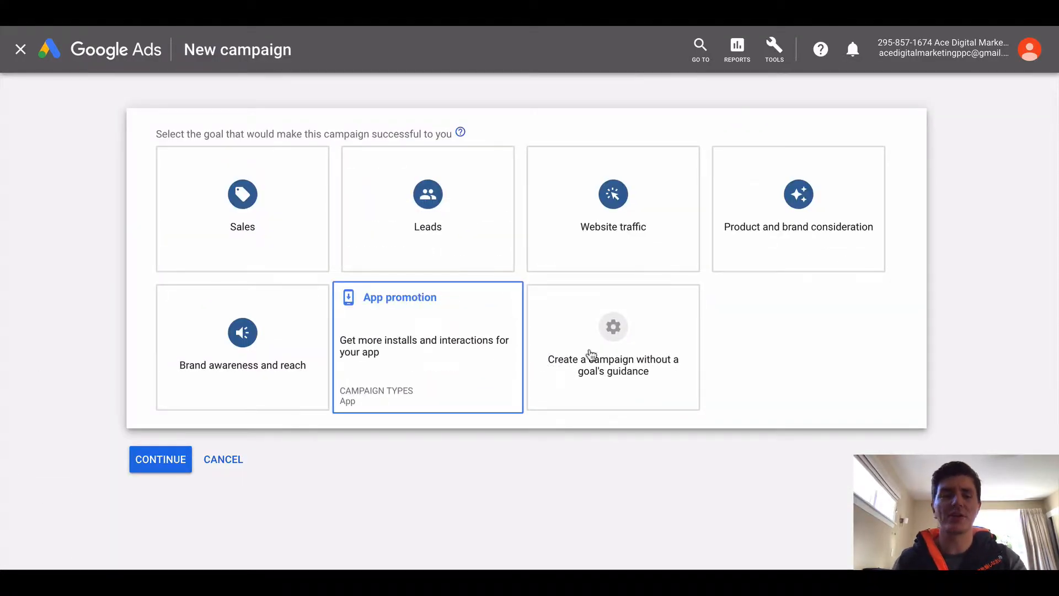
{"action": "left_click", "coordinate": [607, 355]}
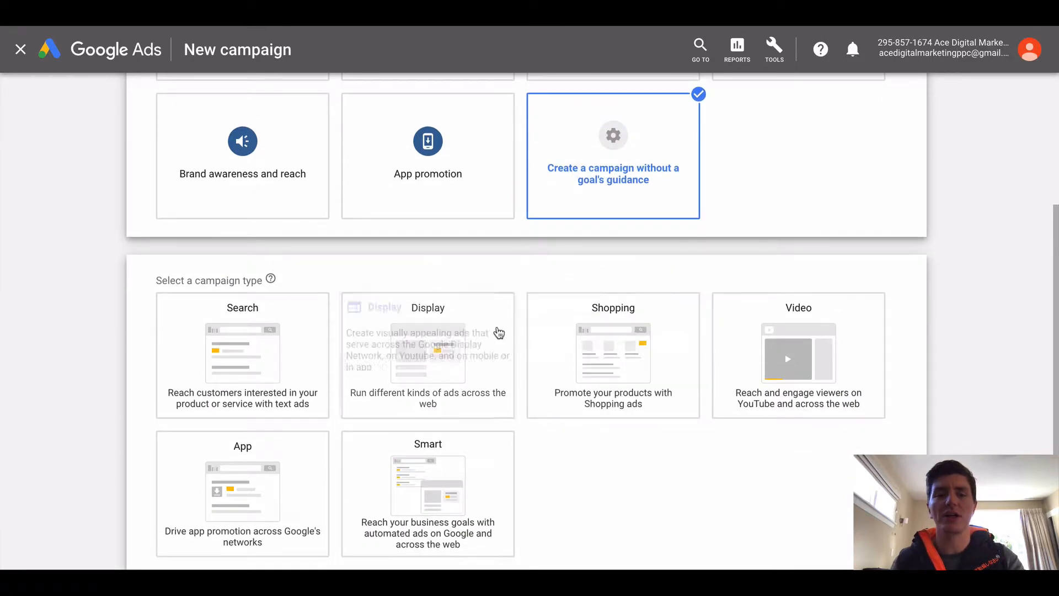
{"action": "scroll", "coordinate": [468, 333], "scroll_direction": "down", "scroll_amount": 1}
{"action": "left_click", "coordinate": [272, 308]}
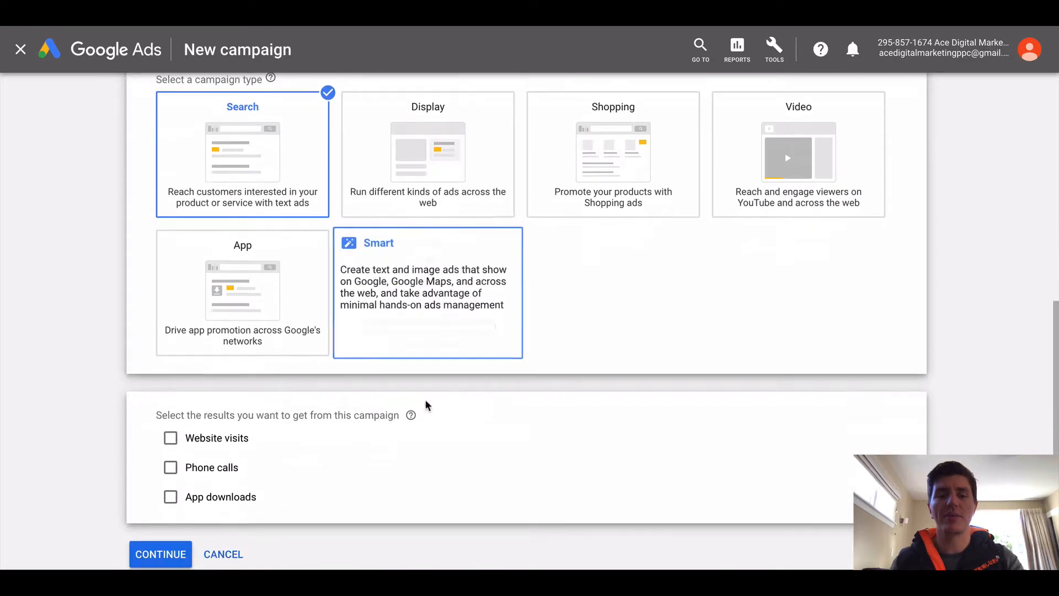
Select website visits as the desired result, enter the business website address, and continue to the campaign settings.
{"action": "right_click", "coordinate": [169, 415]}
{"action": "left_click", "coordinate": [449, 454]}
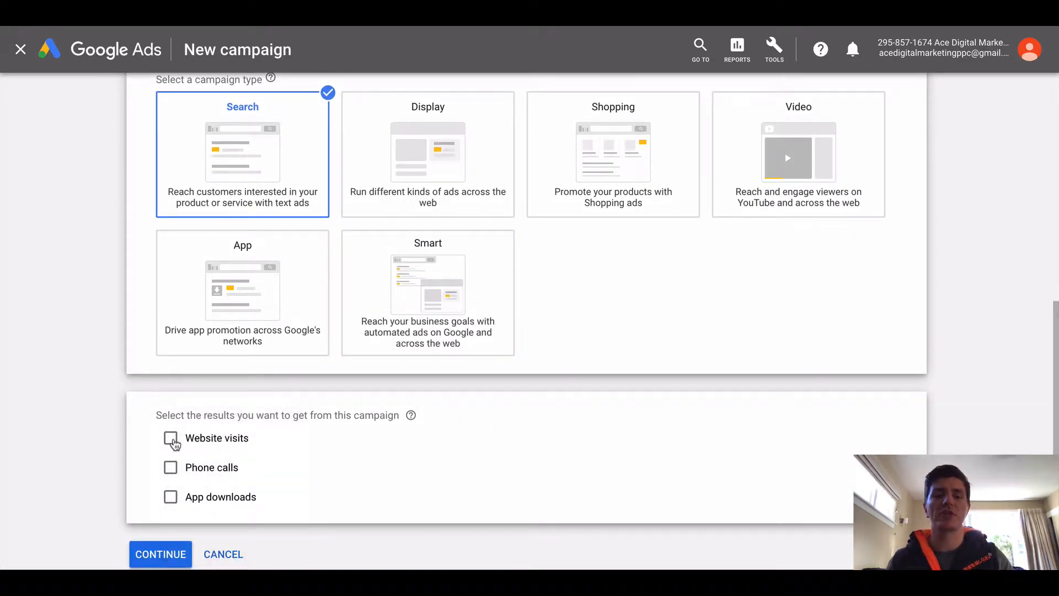
{"action": "left_click", "coordinate": [170, 437]}
{"action": "left_click", "coordinate": [258, 471]}
{"action": "type", "text": "www.sa"}
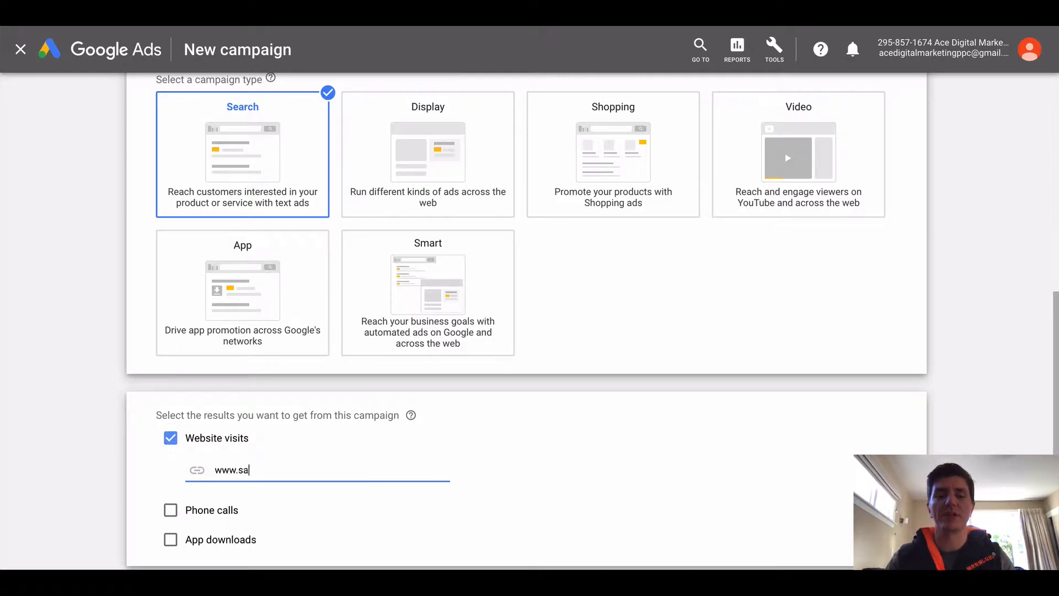
{"action": "type", "text": "mfrost.co.mnz"}
{"action": "key", "text": "BackSpace"}
{"action": "key", "text": "BackSpace"}
{"action": "key", "text": "BackSpace"}
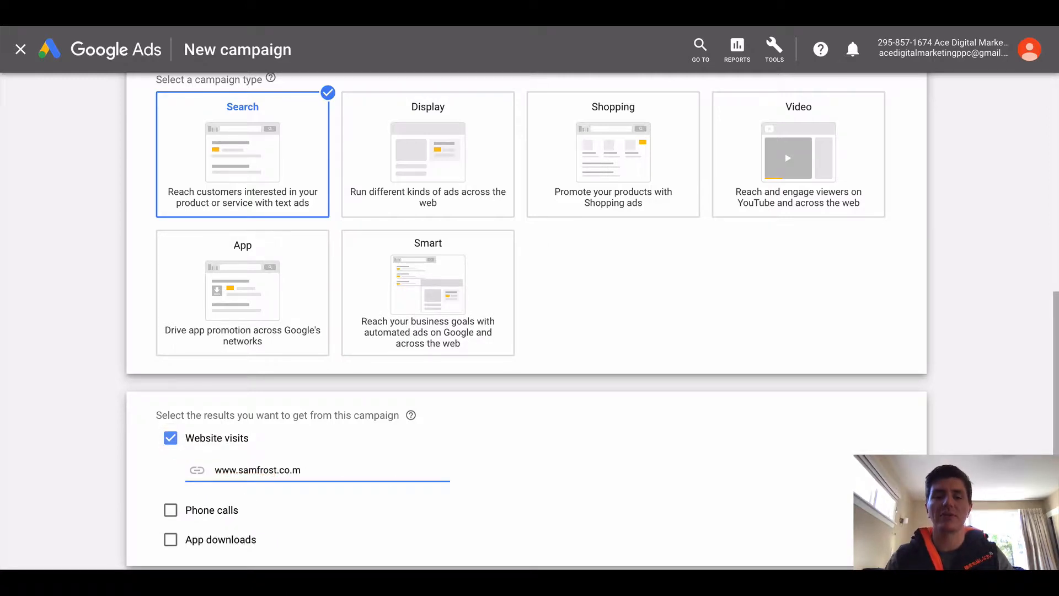
{"action": "type", "text": "nz"}
{"action": "left_click", "coordinate": [507, 475]}
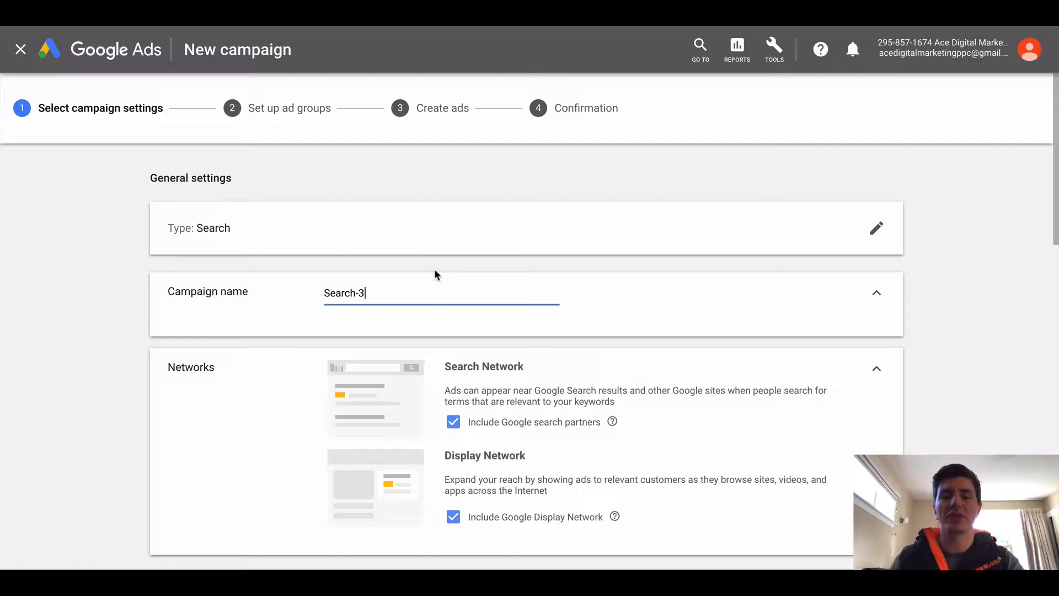
Name the campaign "Easy PPC Tutorials Test".
{"action": "left_click_drag", "start_coordinate": [400, 293], "coordinate": [302, 286]}
{"action": "type", "text": "E"}
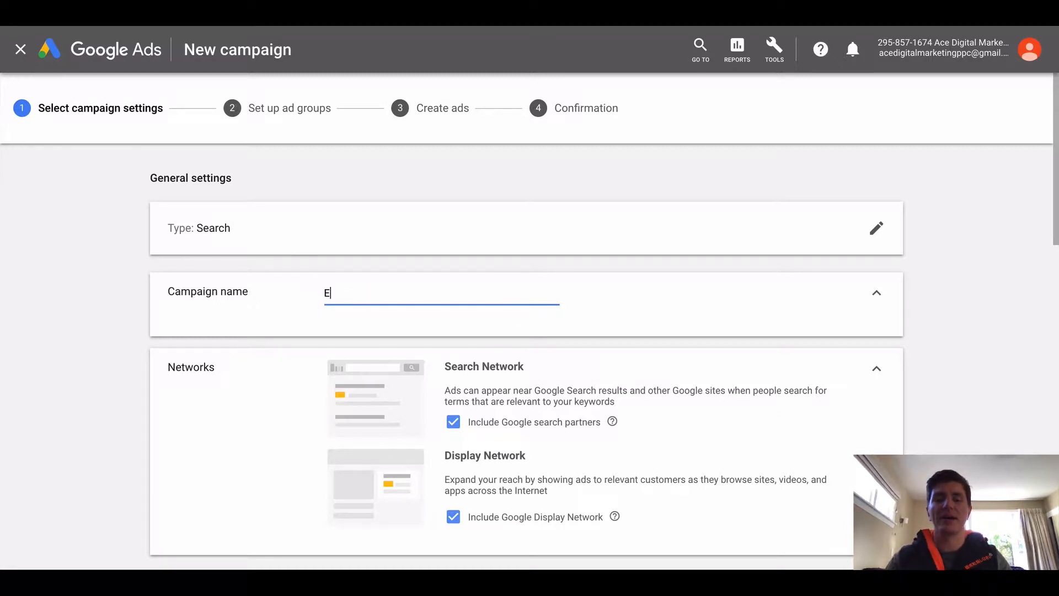
{"action": "type", "text": "asy PPC Tutorials Test"}
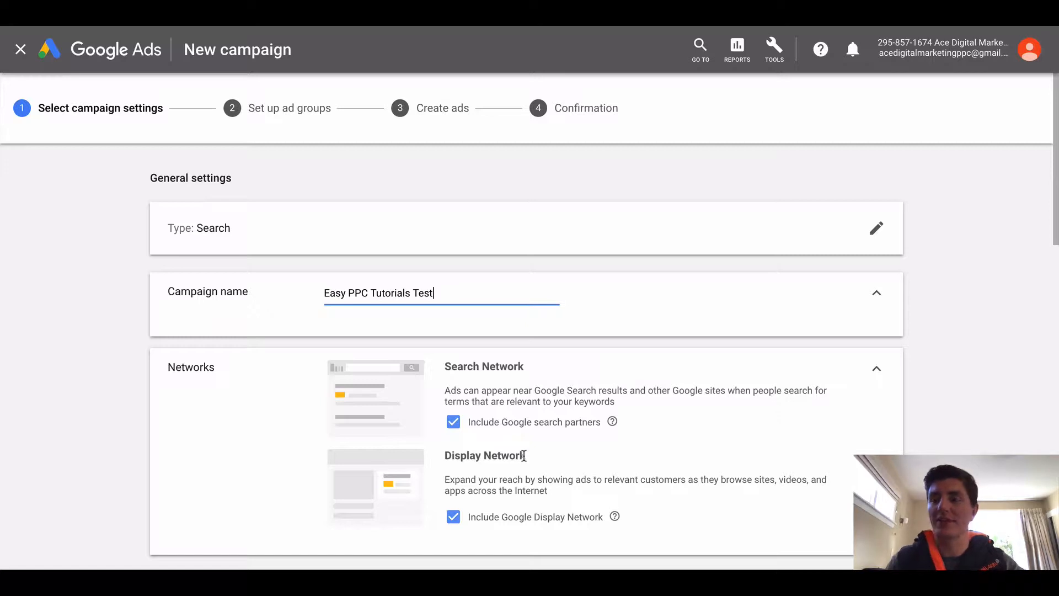
Expand the location options and set the target to people in or regularly in your targeted locations.
{"action": "scroll", "coordinate": [305, 441], "scroll_direction": "down", "scroll_amount": 4}
{"action": "scroll", "coordinate": [270, 424], "scroll_direction": "down", "scroll_amount": 3}
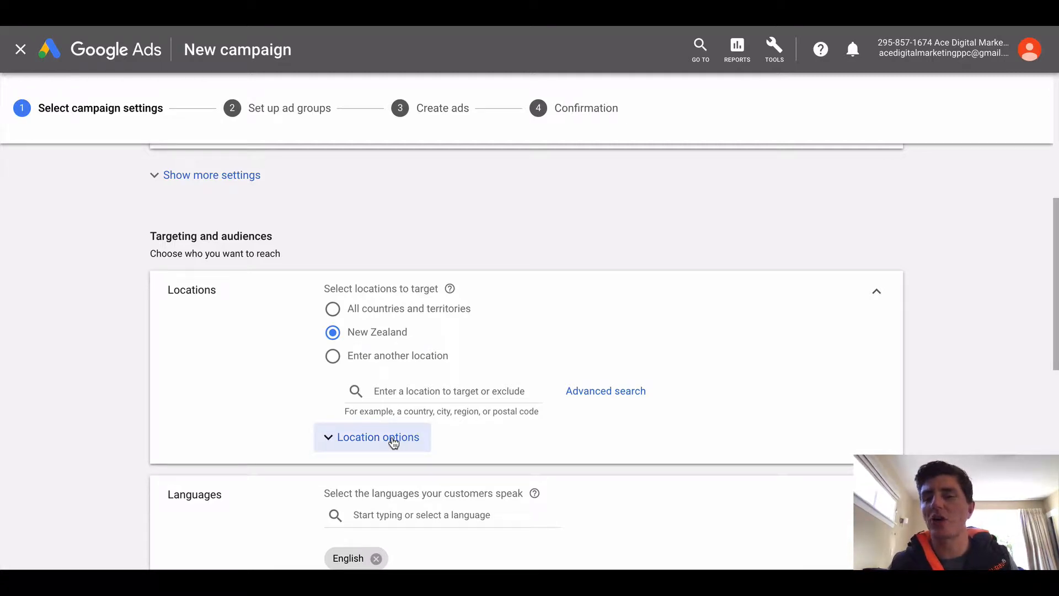
{"action": "left_click", "coordinate": [372, 441]}
{"action": "scroll", "coordinate": [492, 412], "scroll_direction": "down", "scroll_amount": 1}
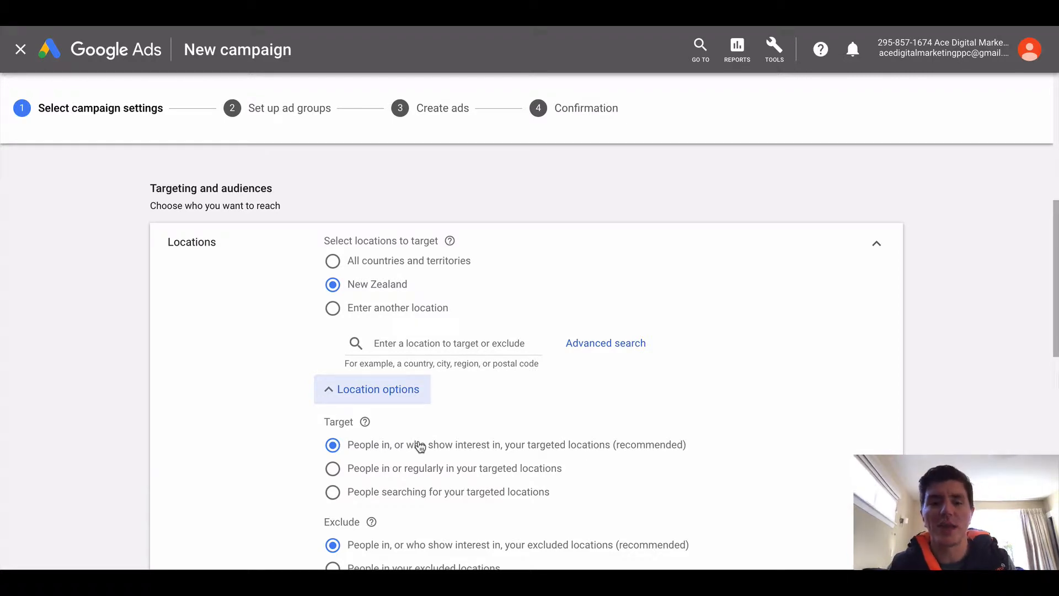
{"action": "left_click", "coordinate": [333, 470]}
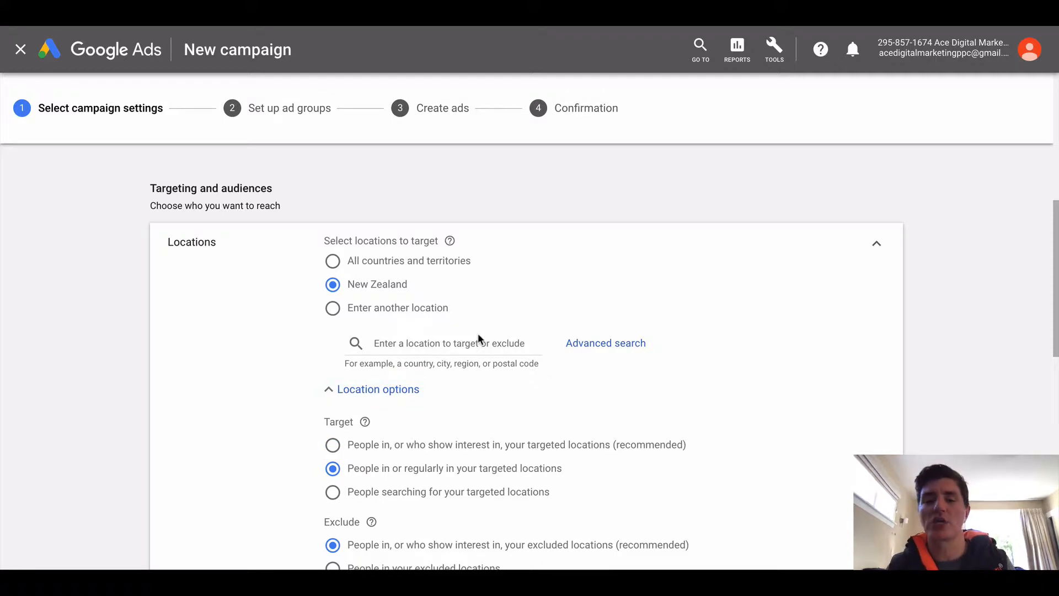
{"action": "left_click", "coordinate": [332, 447]}
{"action": "left_click", "coordinate": [333, 470]}
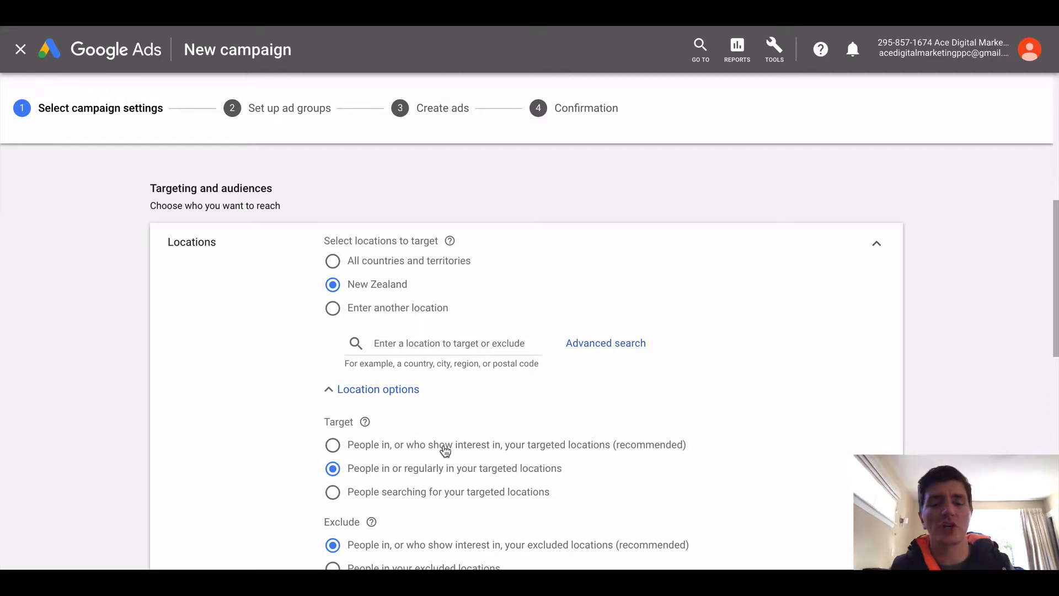
{"action": "left_click", "coordinate": [333, 447]}
{"action": "left_click", "coordinate": [334, 470]}
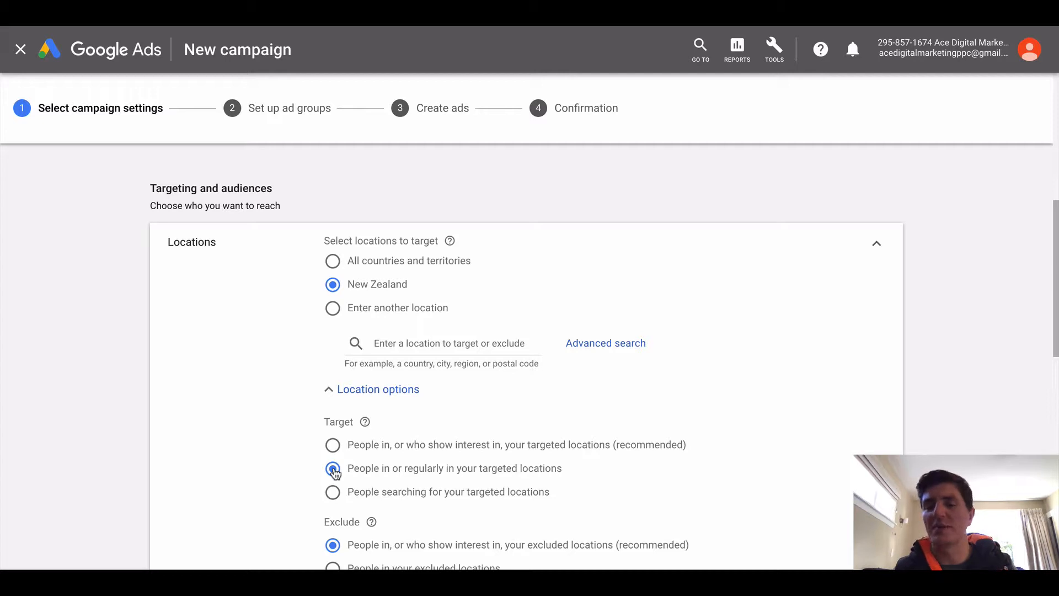
{"action": "left_click", "coordinate": [333, 445]}
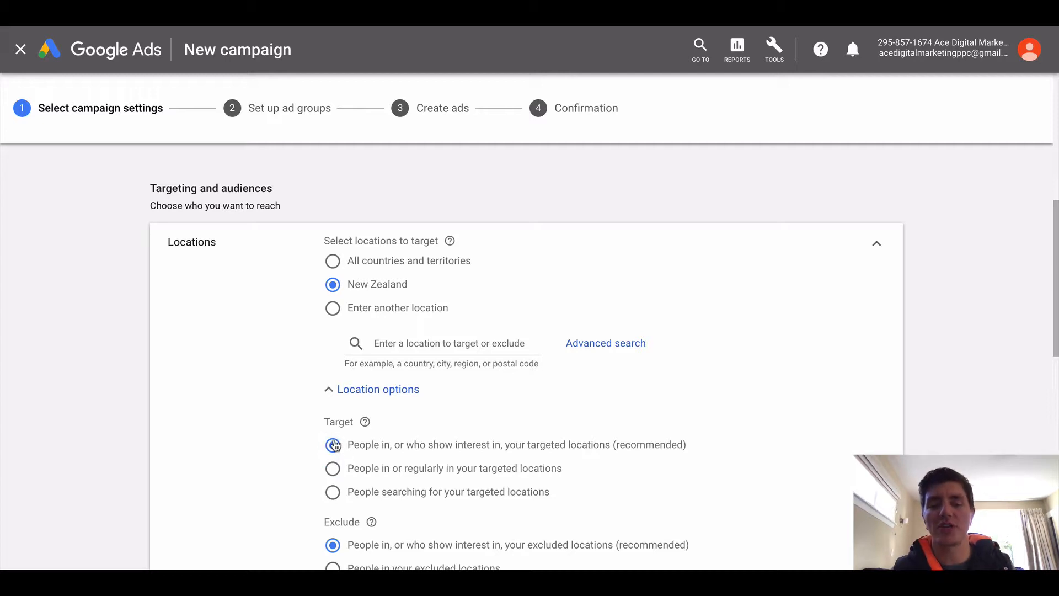
{"action": "left_click", "coordinate": [332, 469]}
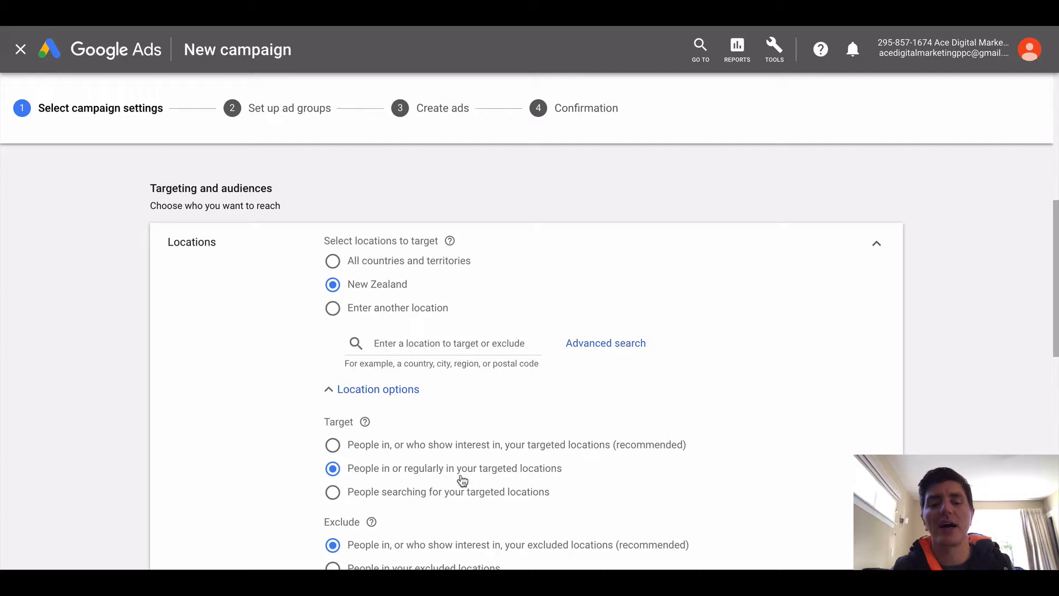
{"action": "right_click", "coordinate": [342, 492]}
{"action": "left_click", "coordinate": [333, 495]}
{"action": "left_click", "coordinate": [333, 493]}
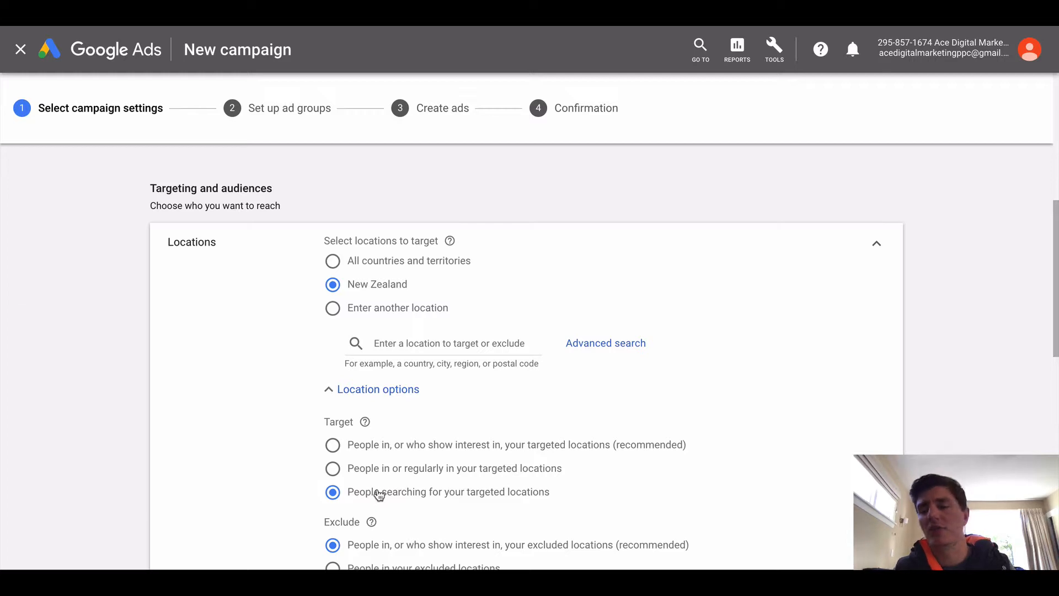
{"action": "left_click", "coordinate": [333, 468]}
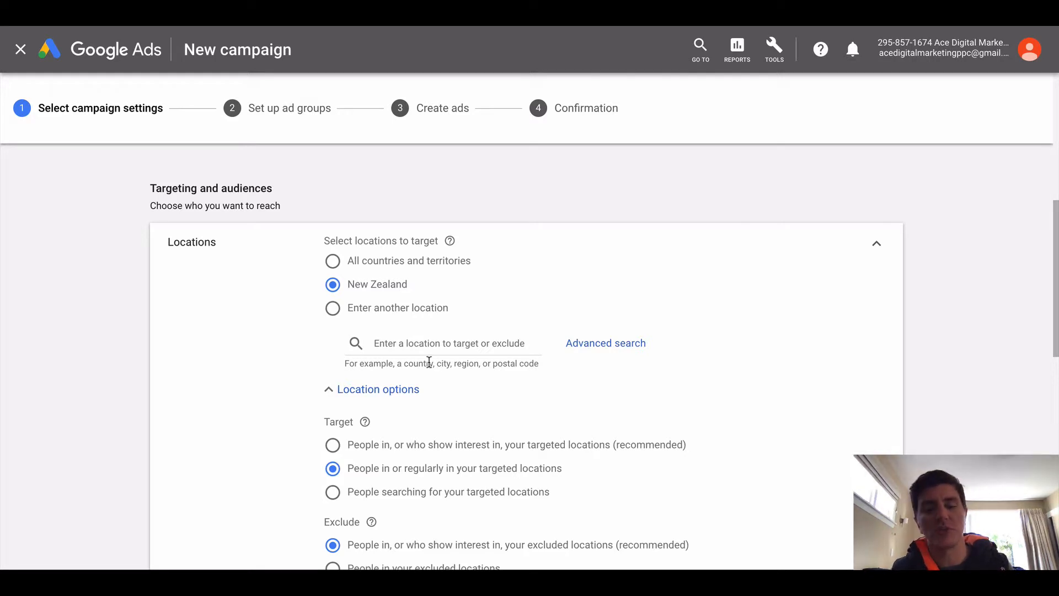
Search for Auckland and target the Auckland, New Zealand region.
{"action": "left_click", "coordinate": [398, 339]}
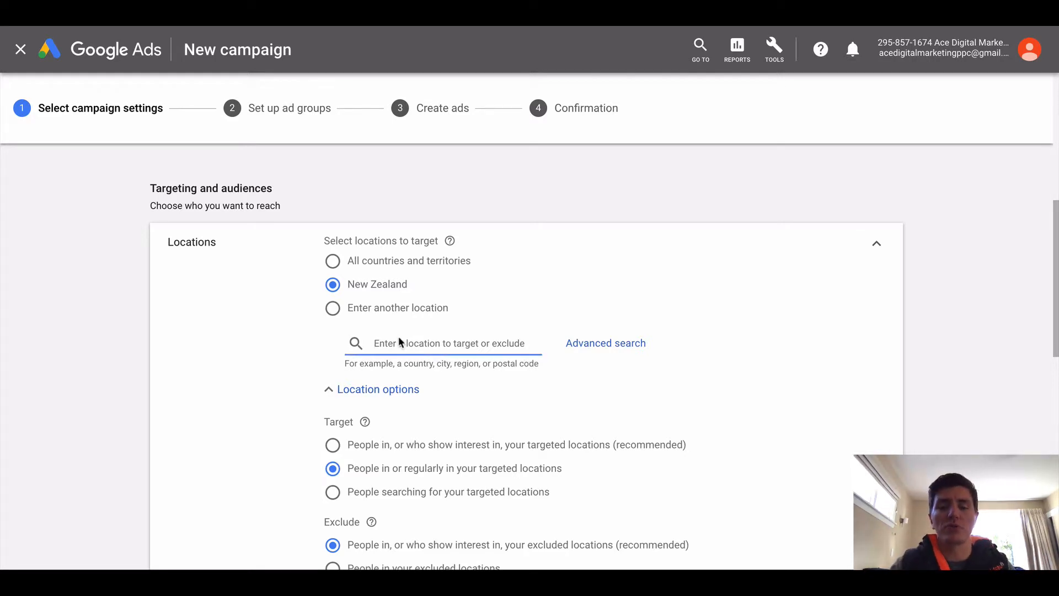
{"action": "type", "text": "Auckland"}
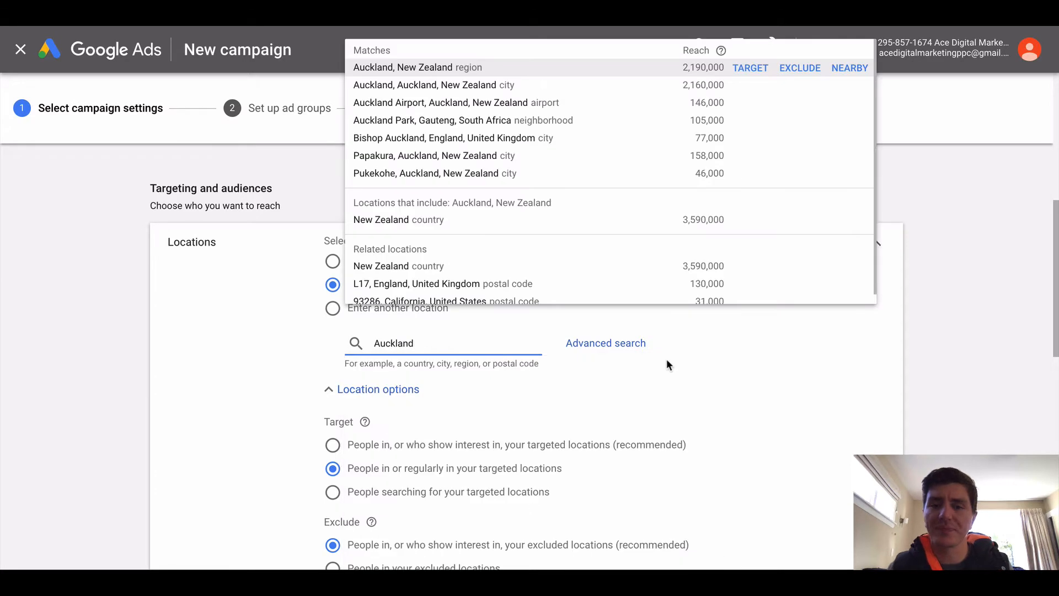
{"action": "mouse_move", "coordinate": [739, 91]}
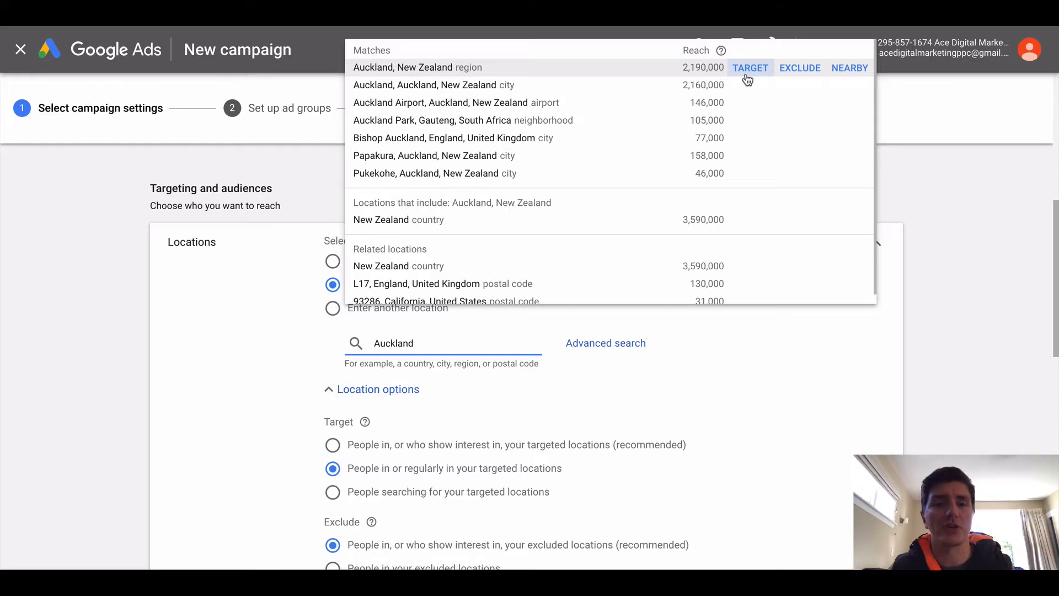
{"action": "left_click", "coordinate": [747, 77]}
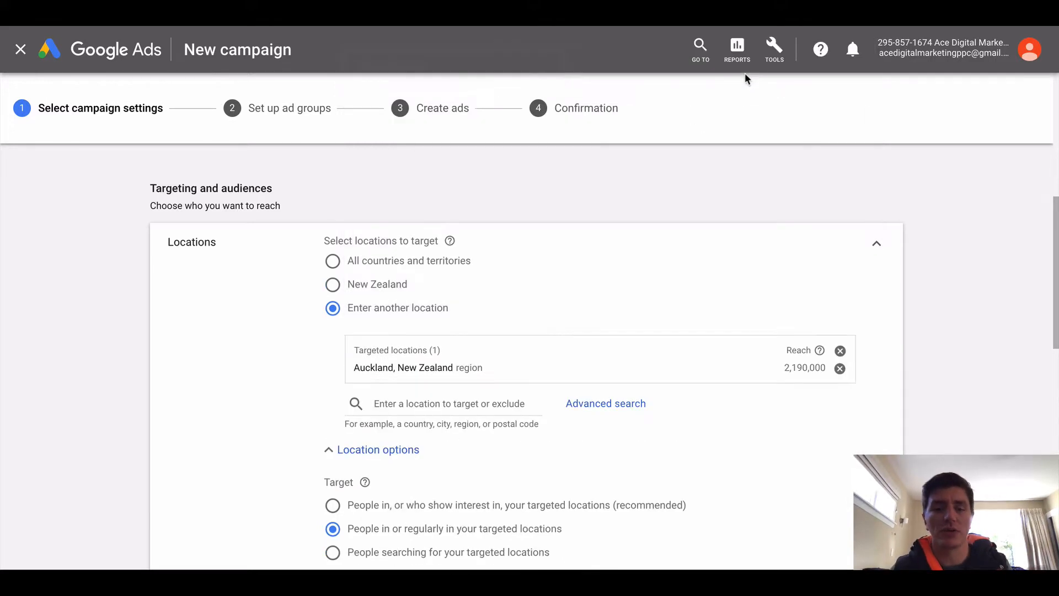
Exclude the city of Christchurch, Canterbury, New Zealand, and set the exclusion option to people in your excluded locations.
{"action": "scroll", "coordinate": [629, 413], "scroll_direction": "down", "scroll_amount": 3}
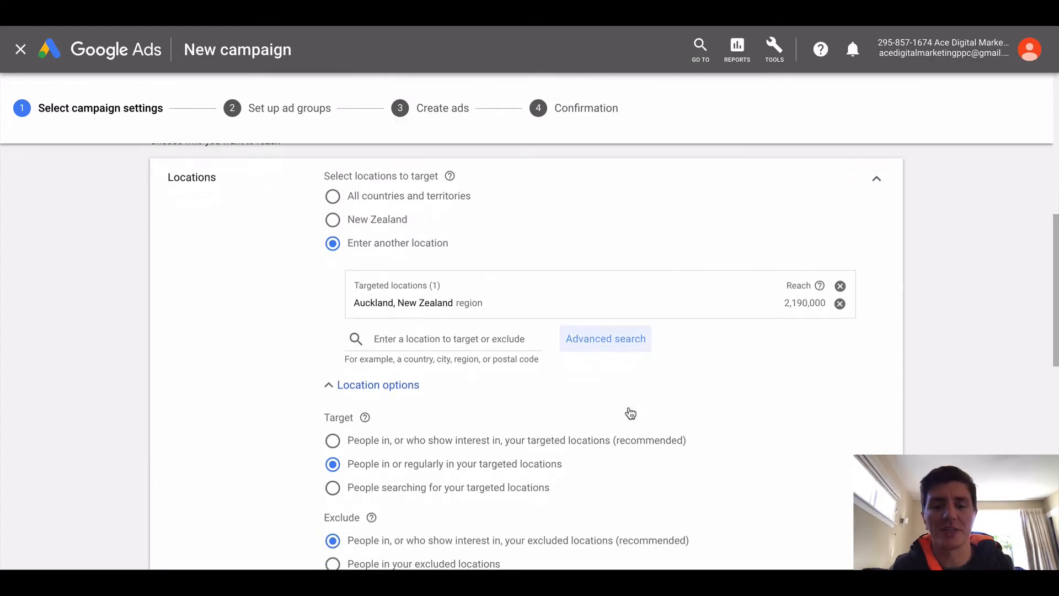
{"action": "scroll", "coordinate": [386, 478], "scroll_direction": "up", "scroll_amount": 1}
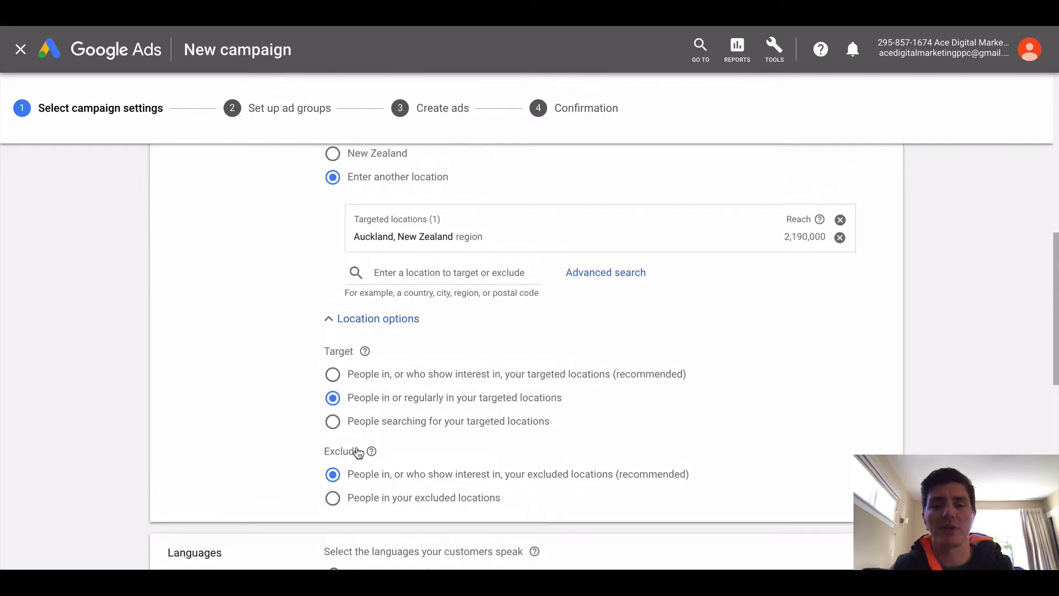
{"action": "left_click", "coordinate": [461, 274]}
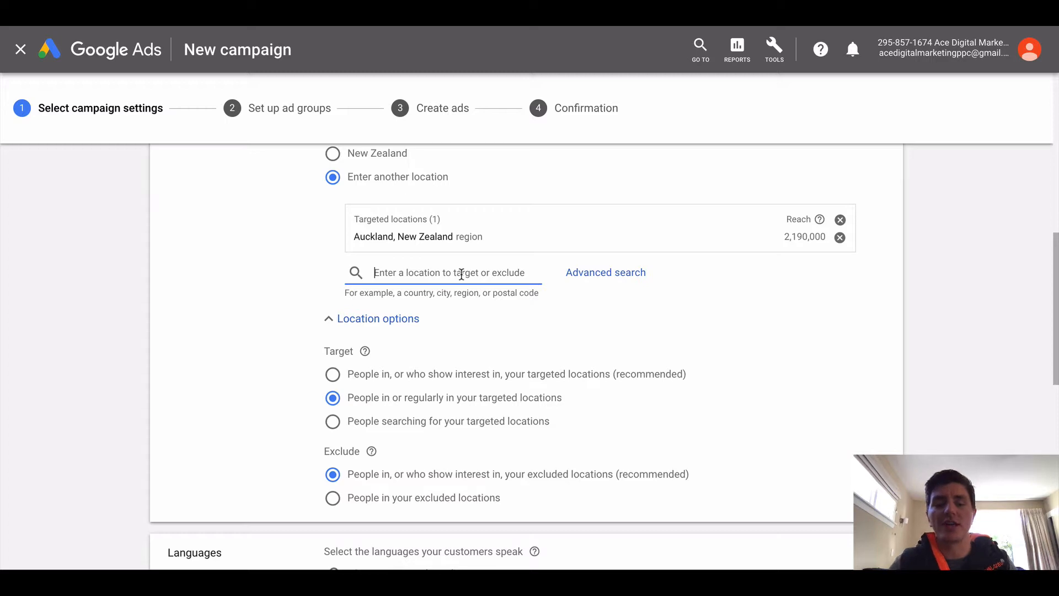
{"action": "type", "text": "christchurch"}
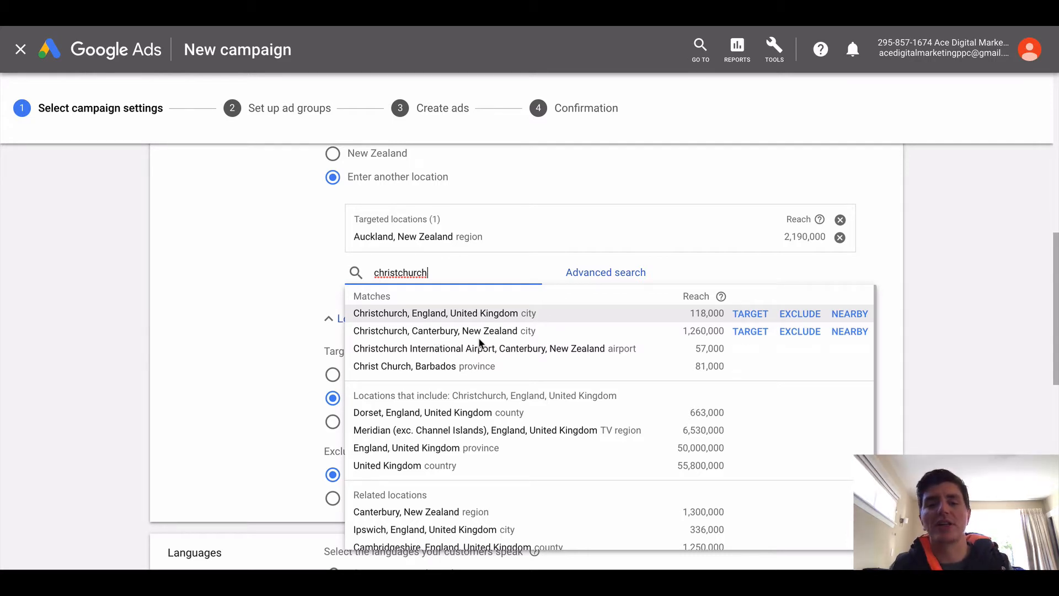
{"action": "left_click", "coordinate": [797, 331]}
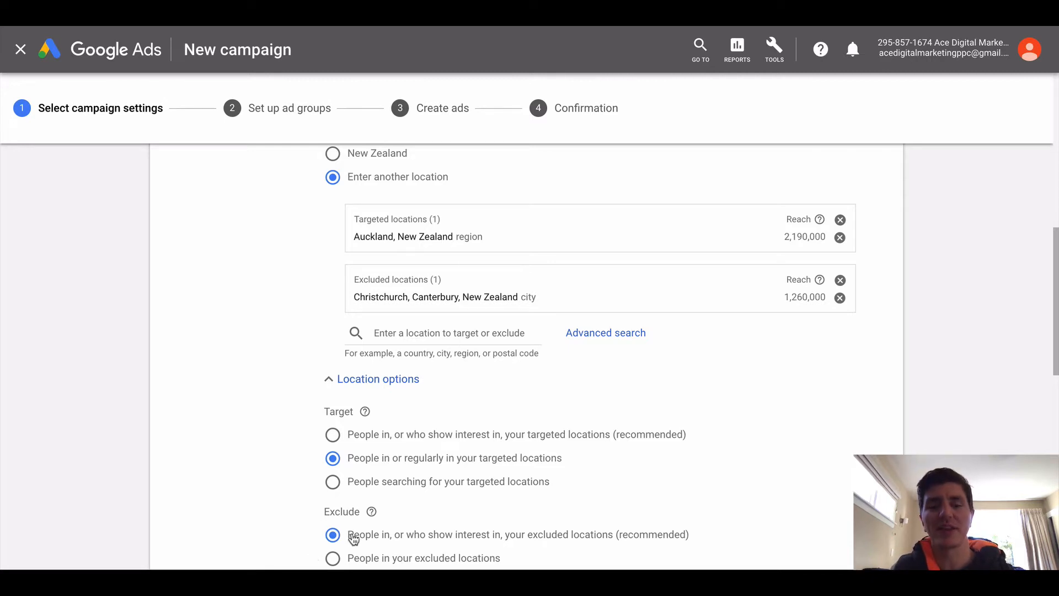
{"action": "left_click", "coordinate": [332, 562]}
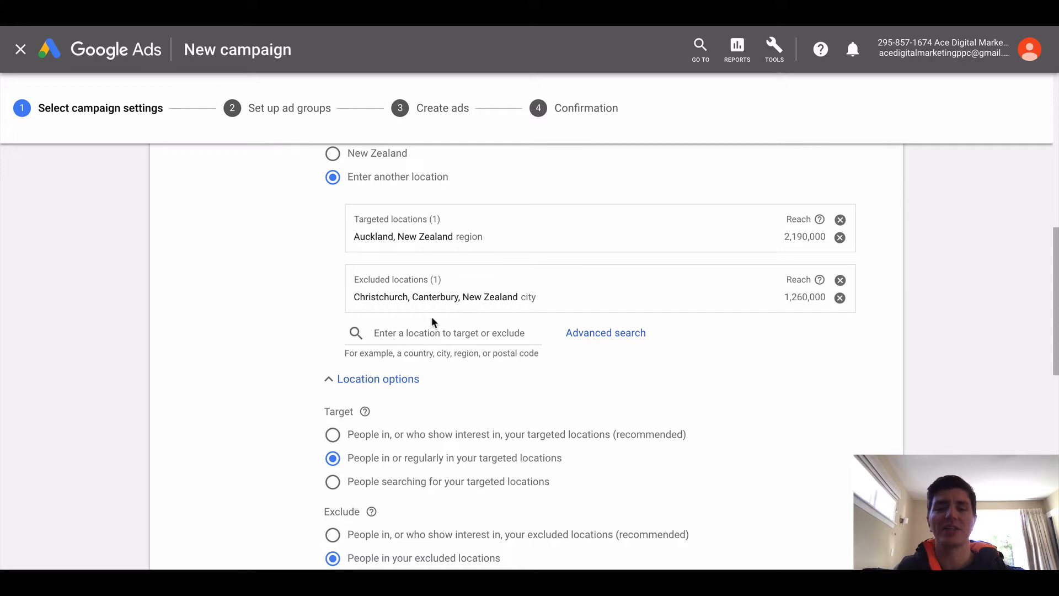
Search for Wellington and exclude the Wellington, New Zealand region.
{"action": "left_click", "coordinate": [408, 338]}
{"action": "type", "text": "Wellington"}
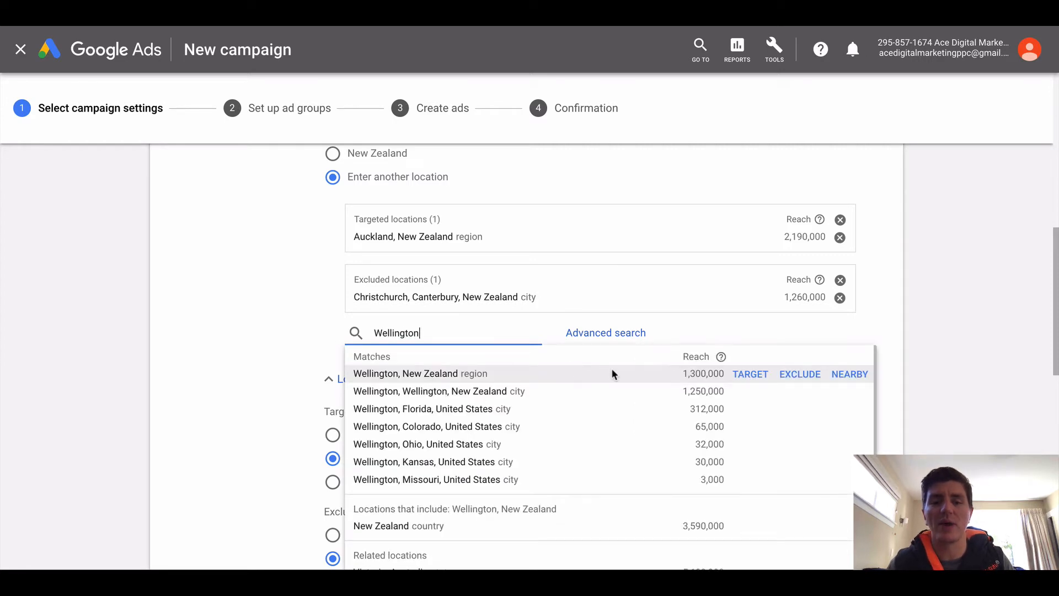
{"action": "left_click", "coordinate": [782, 376]}
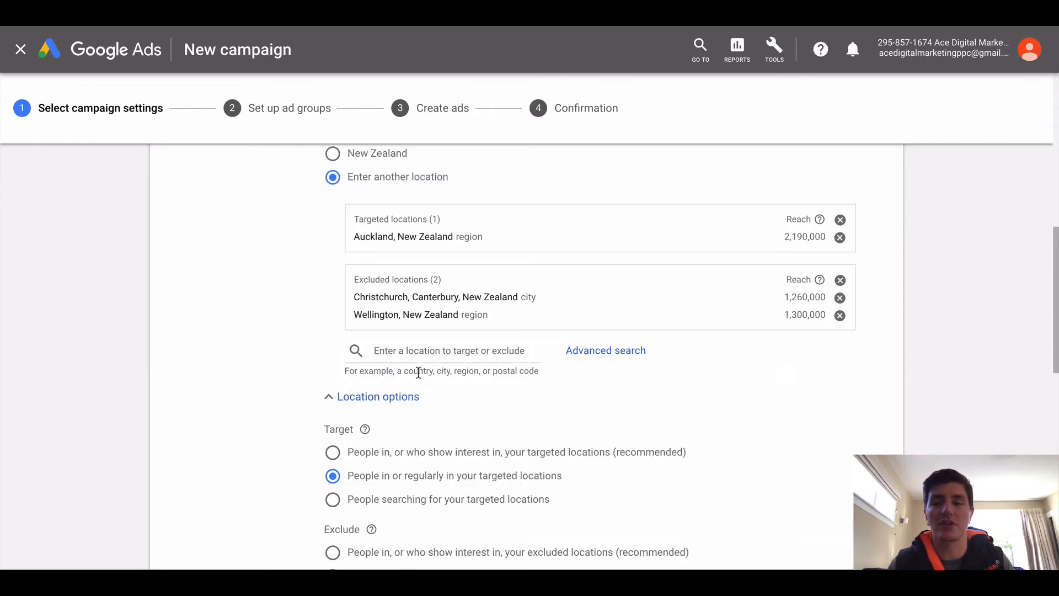
Search for Northland and exclude the Northland, New Zealand region.
{"action": "left_click", "coordinate": [408, 360]}
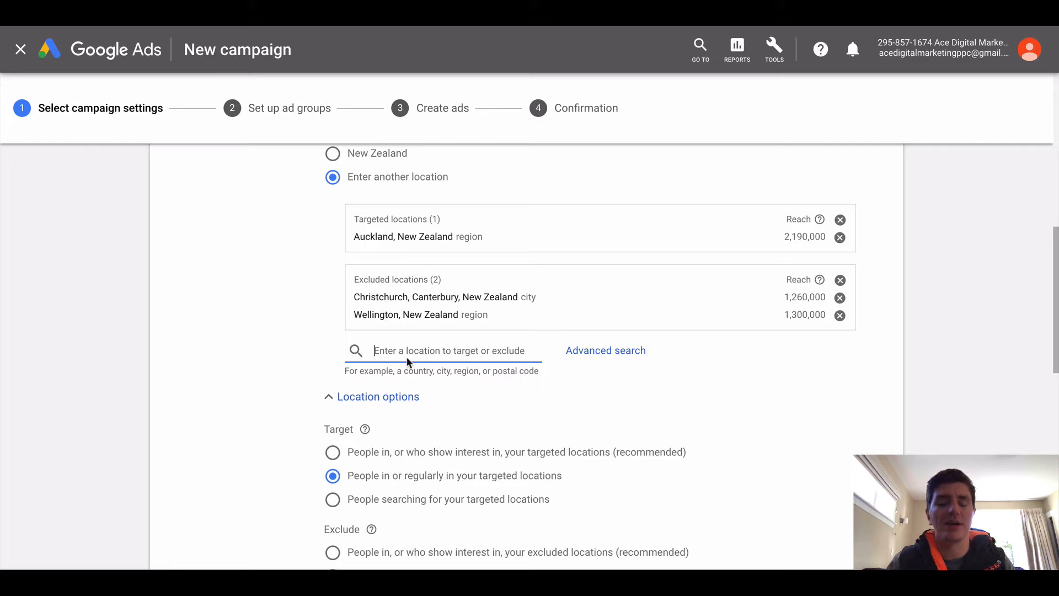
{"action": "type", "text": "Noirth"}
{"action": "key", "text": "BackSpace"}
{"action": "key", "text": "BackSpace"}
{"action": "key", "text": "BackSpace"}
{"action": "key", "text": "BackSpace"}
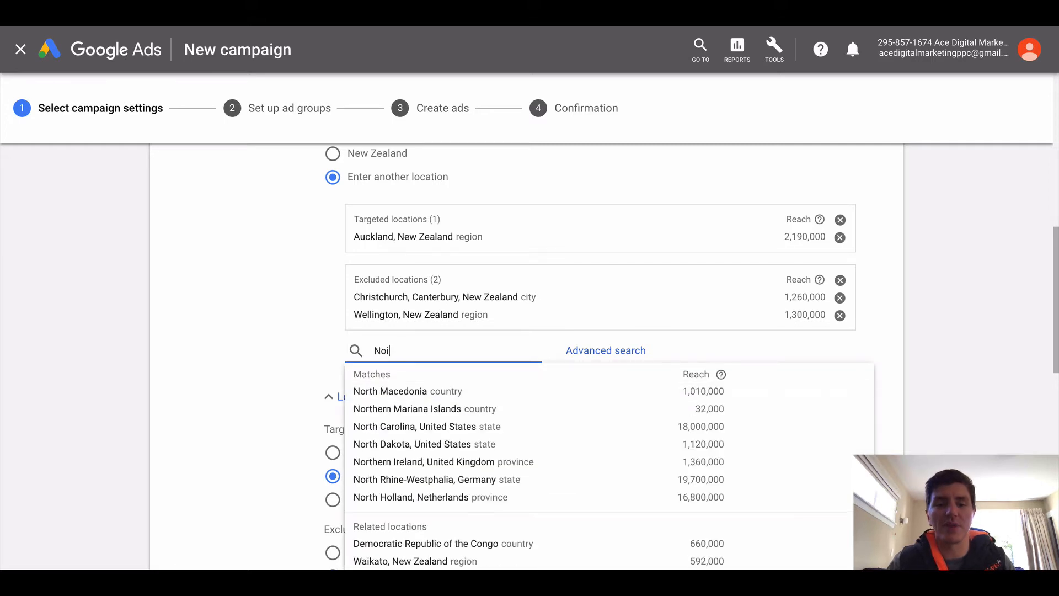
{"action": "type", "text": "rthland"}
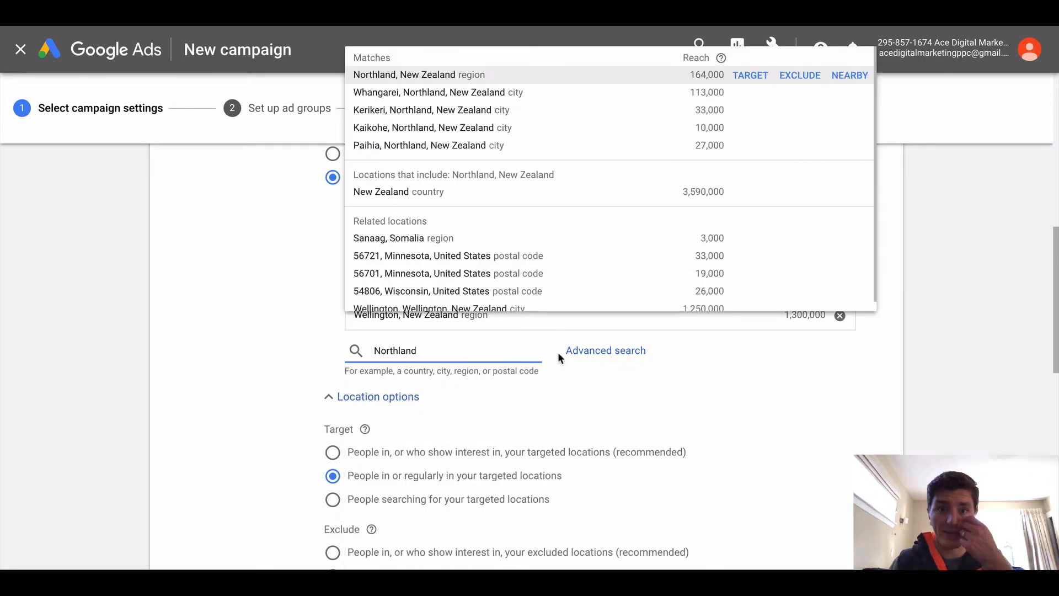
{"action": "left_click", "coordinate": [793, 77]}
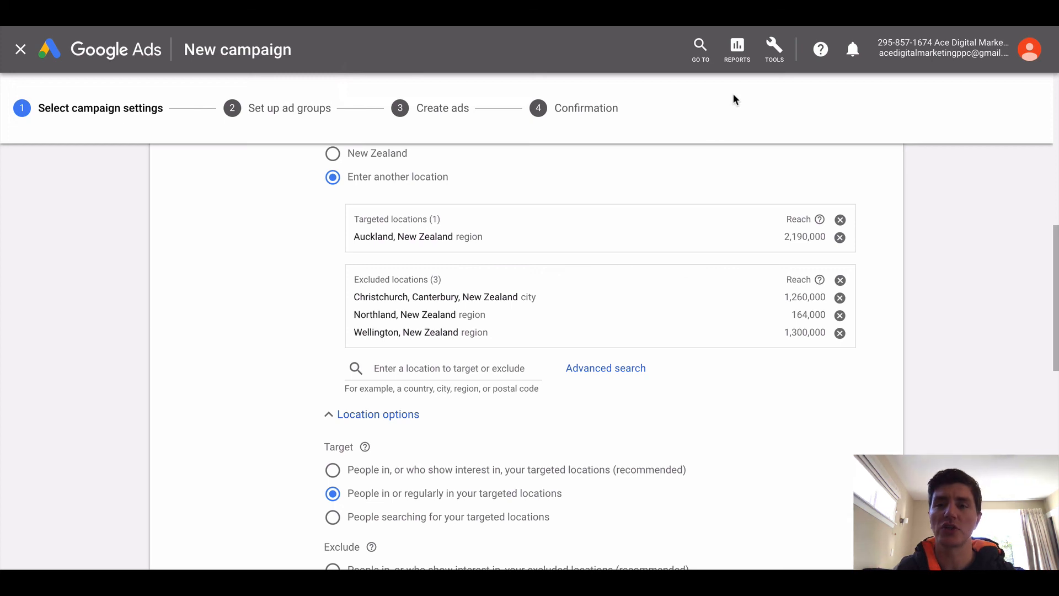
{"action": "mouse_move", "coordinate": [739, 27]}
{"action": "left_click", "coordinate": [773, 17]}
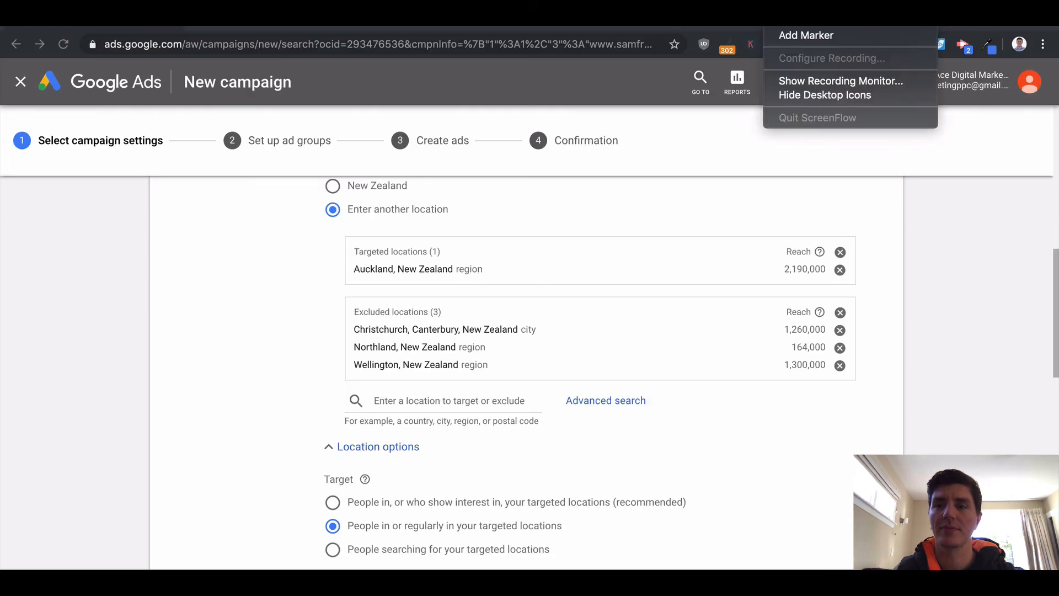